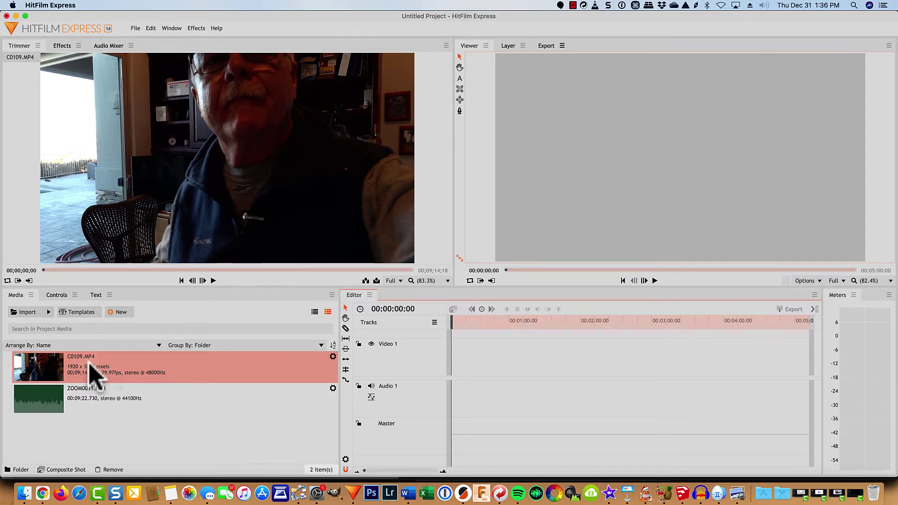
Place C0109.MP4 at the start of the Video 1 track and match the editor sequence's settings to the clip
drag(90, 371, 455, 362)
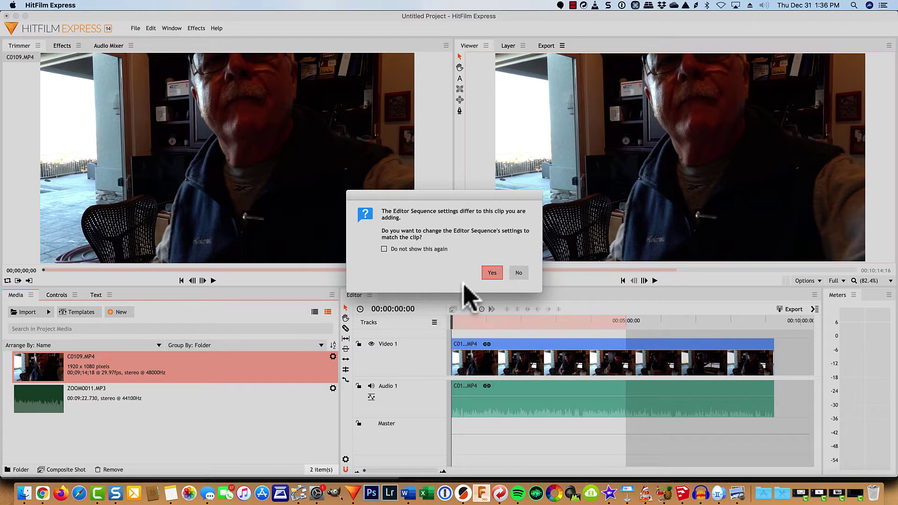
click(493, 274)
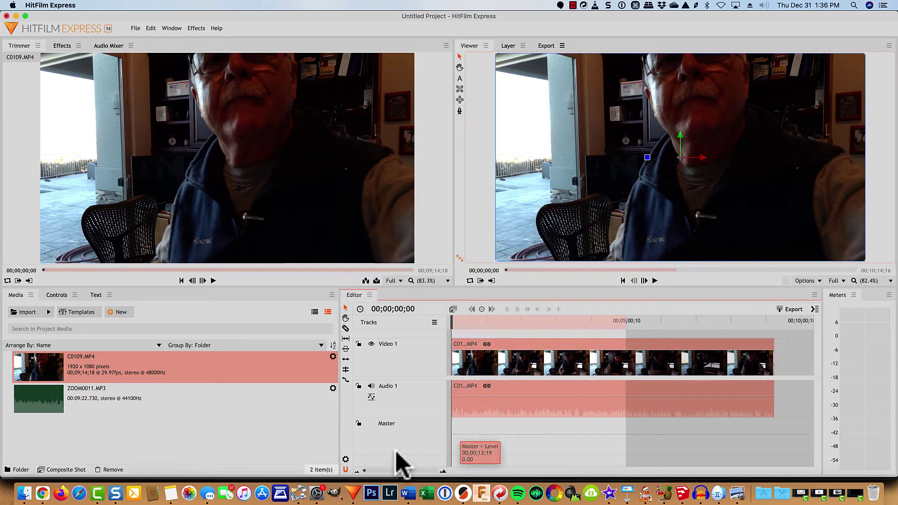
Locate the first hand clap in the C0109 clip and slice the clip there, at 00;00;07;00
click(365, 470)
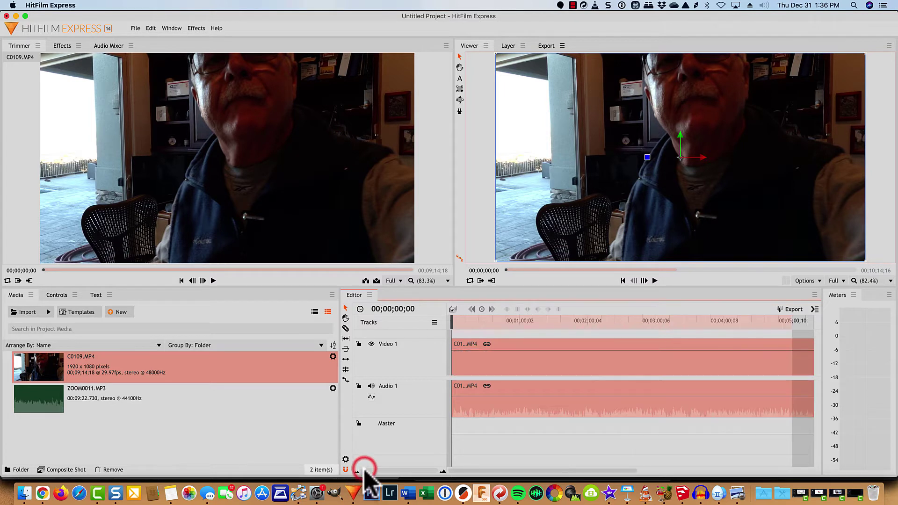
drag(364, 470, 371, 470)
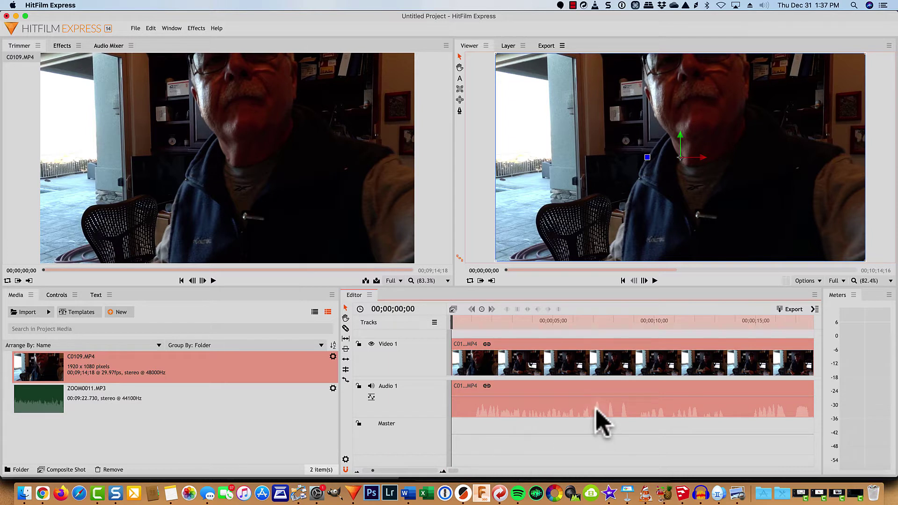
click(587, 321)
key(space)
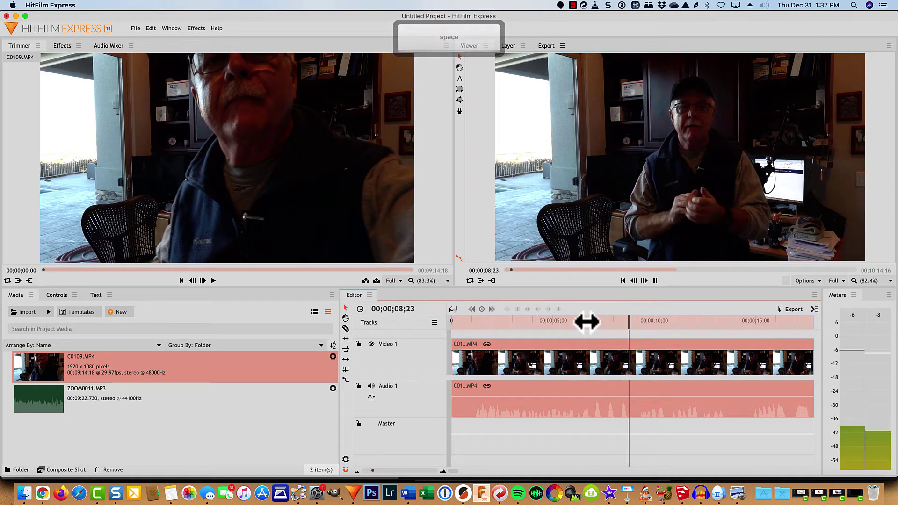
key(space)
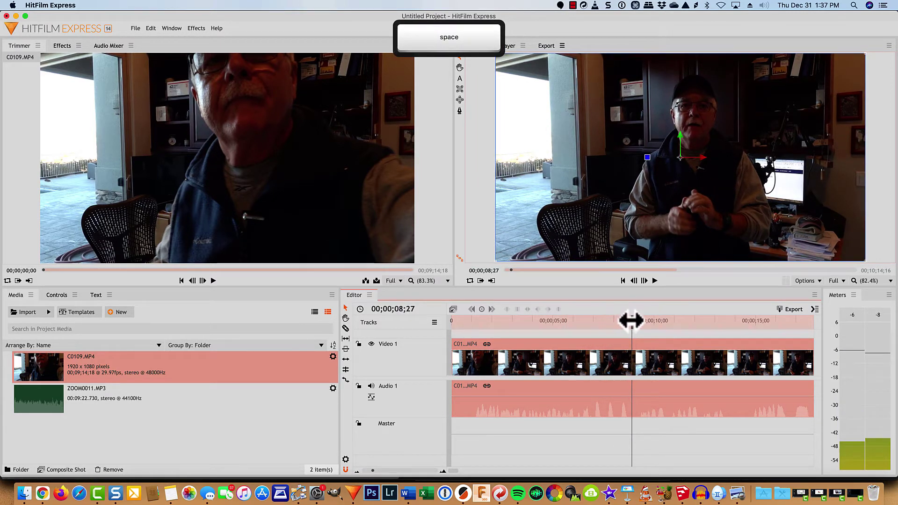
drag(631, 321, 594, 327)
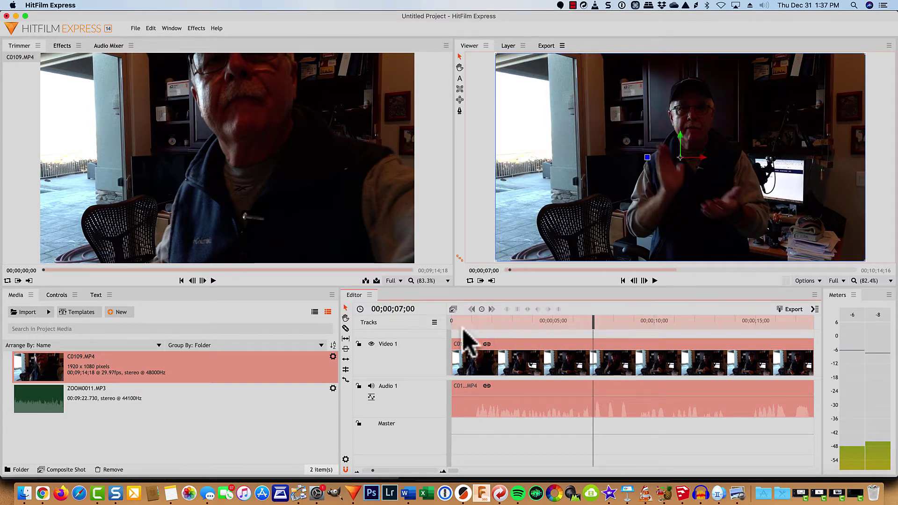
click(346, 328)
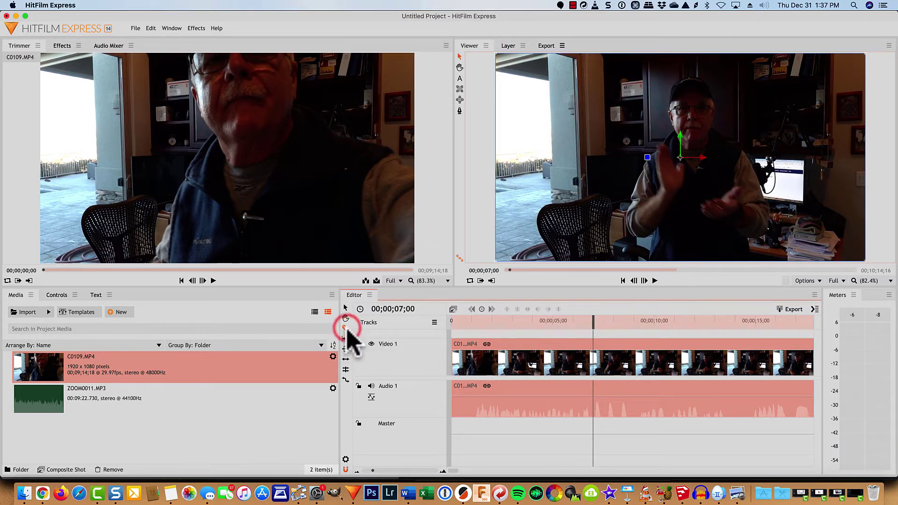
click(594, 398)
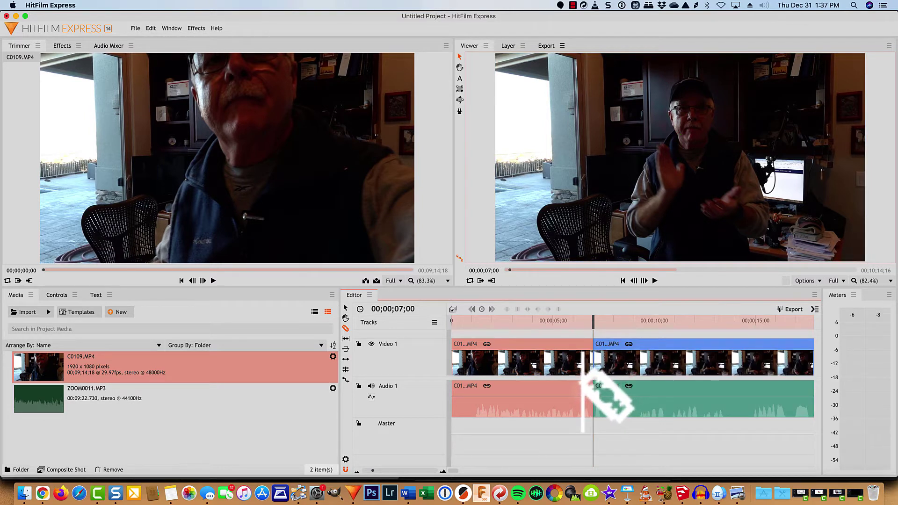
Delete the C0109 segment before the cut and move the remaining clip to the start of the timeline
click(346, 308)
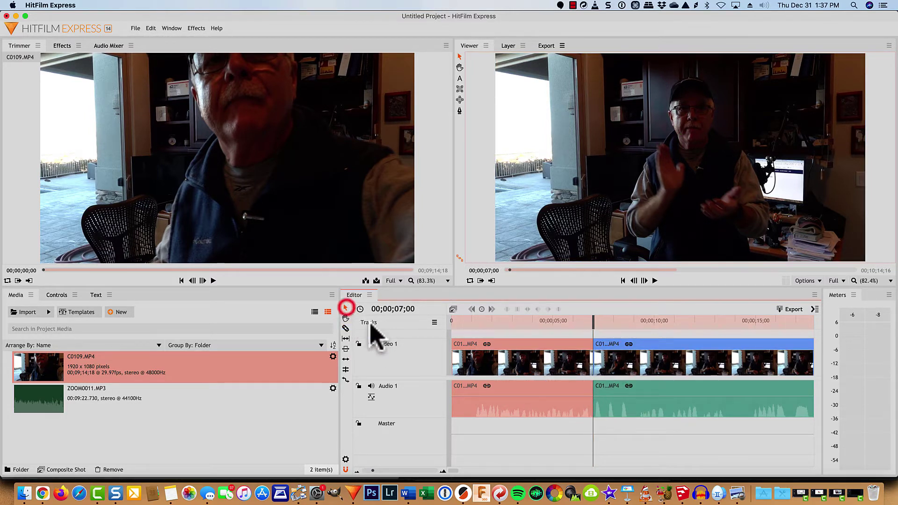
click(492, 367)
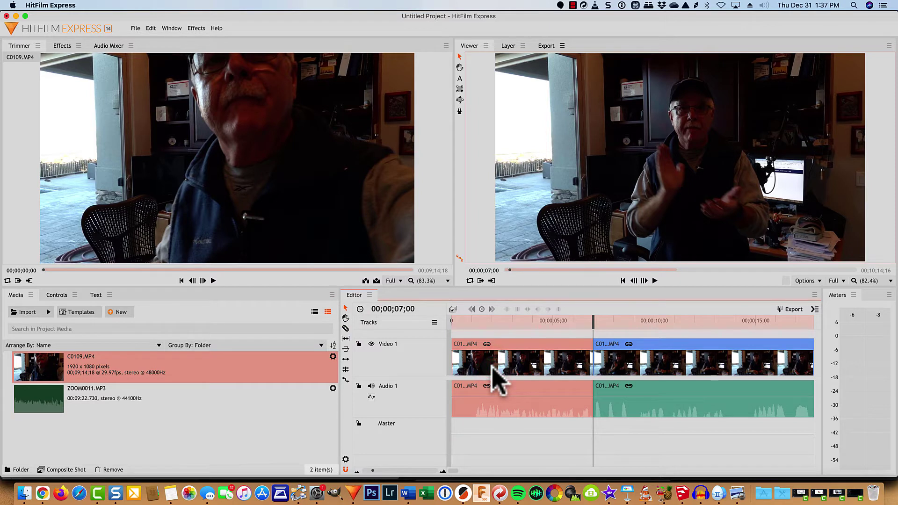
key(BackSpace)
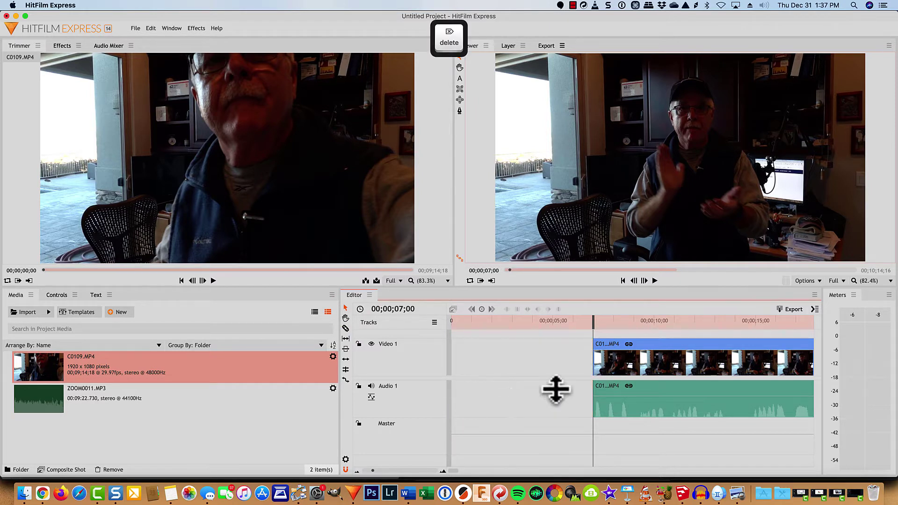
drag(657, 367, 515, 367)
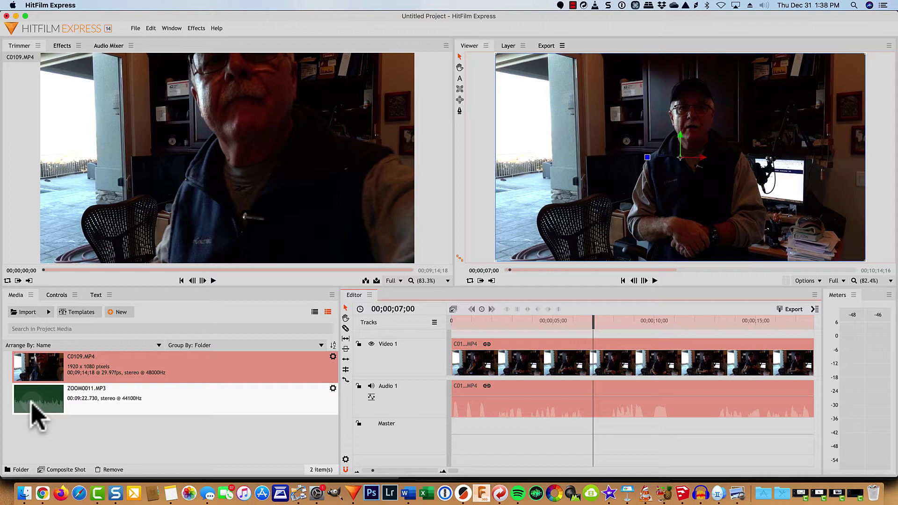
Place ZOOM0011.MP3 on a second audio track at the timeline start and enlarge the audio track area to show both waveforms
drag(37, 416, 473, 456)
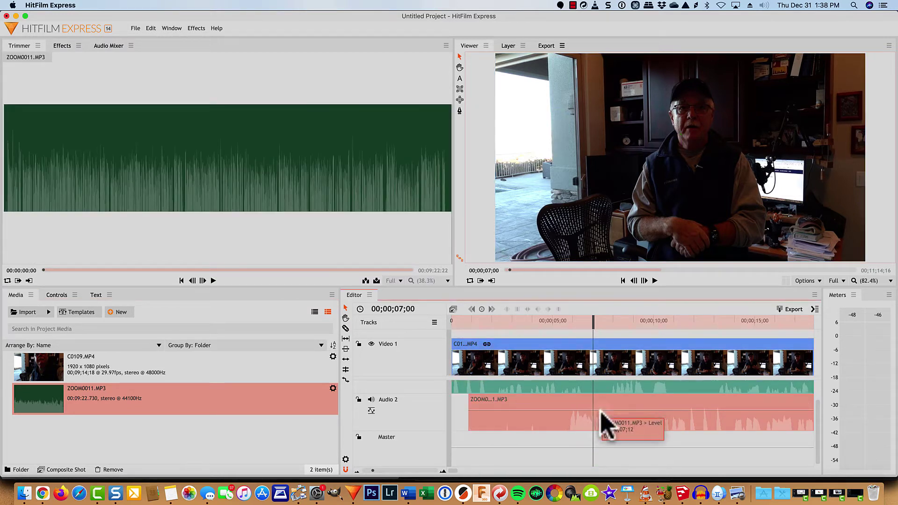
mouse_move(704, 420)
mouse_down()
mouse_move(677, 423)
mouse_move(684, 417)
mouse_up()
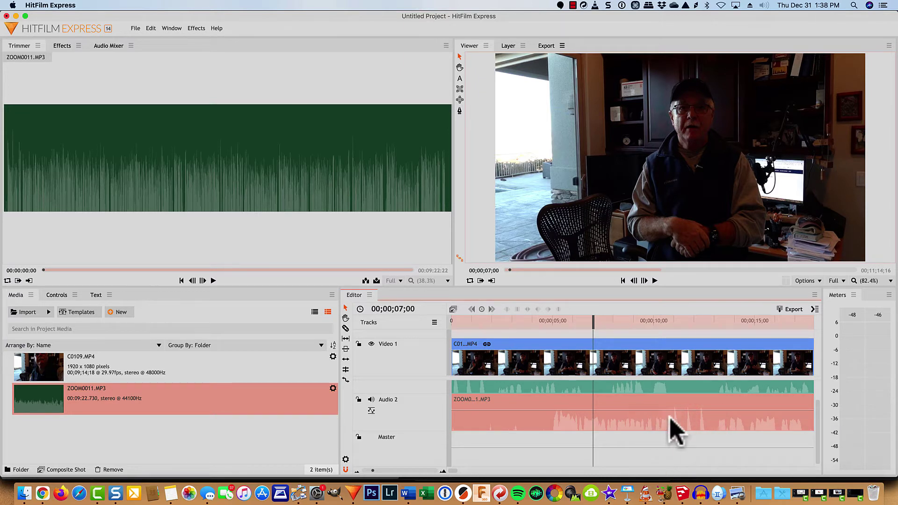
click(543, 389)
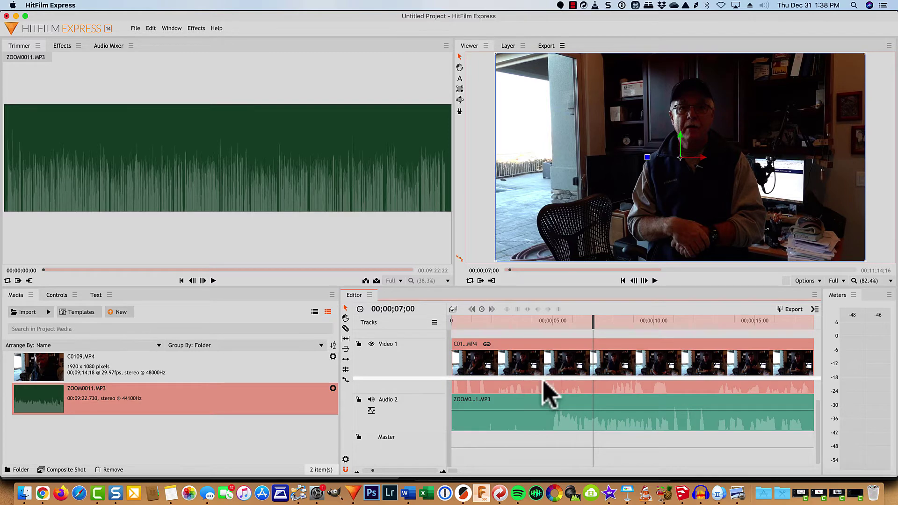
drag(543, 380, 543, 420)
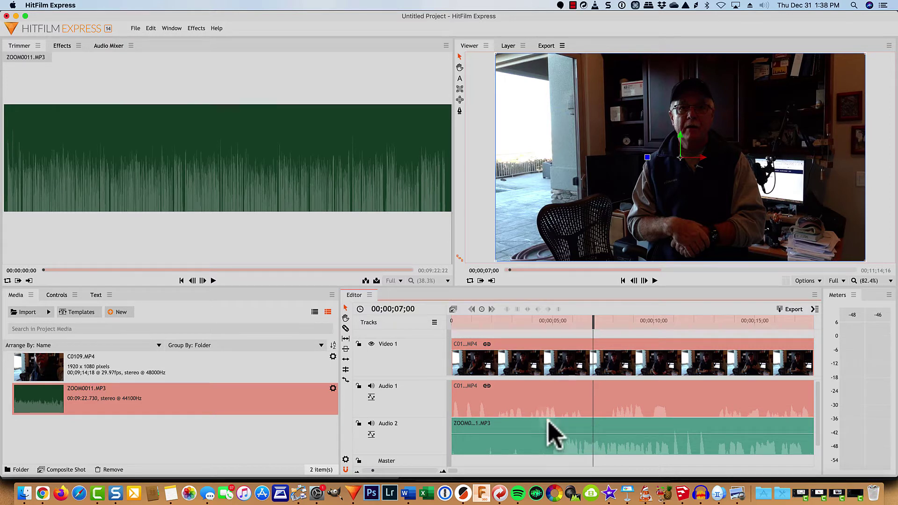
Play the timeline to find the claps in ZOOM0011.MP3 and slice the audio just before the first clap, at about 11 seconds
click(657, 322)
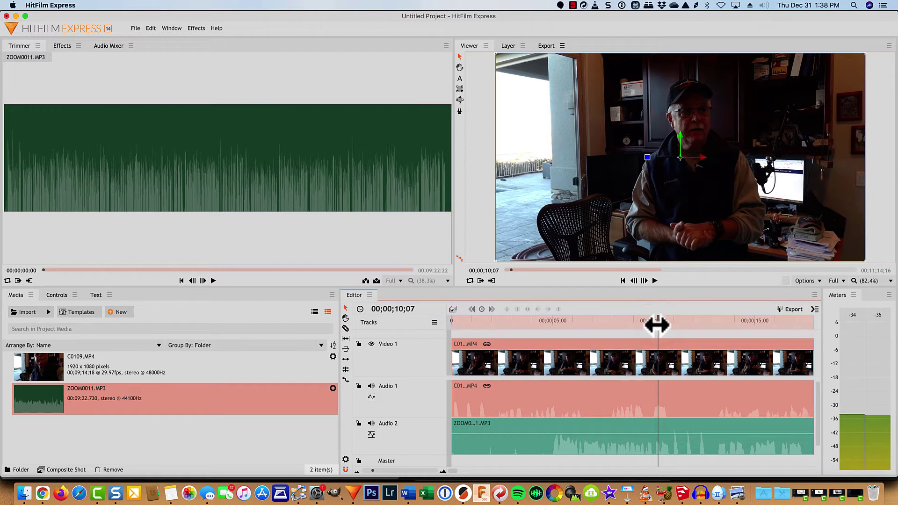
key(space)
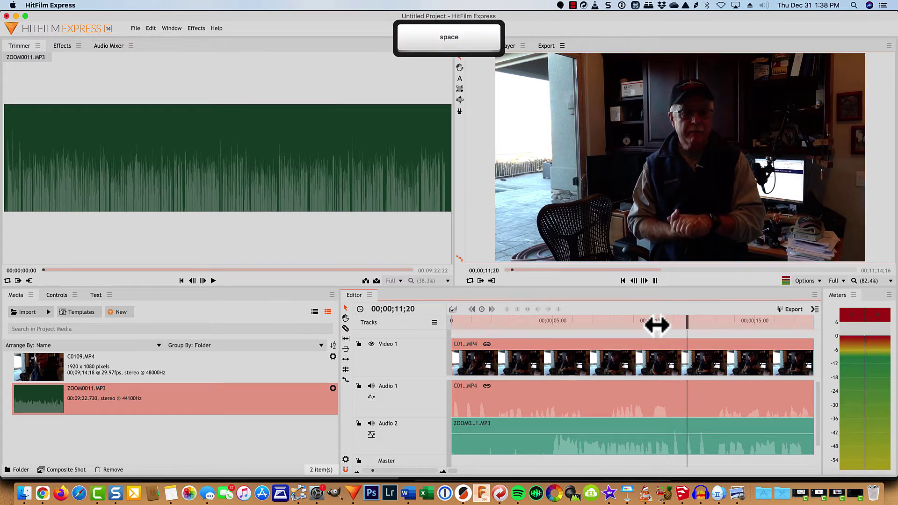
key(space)
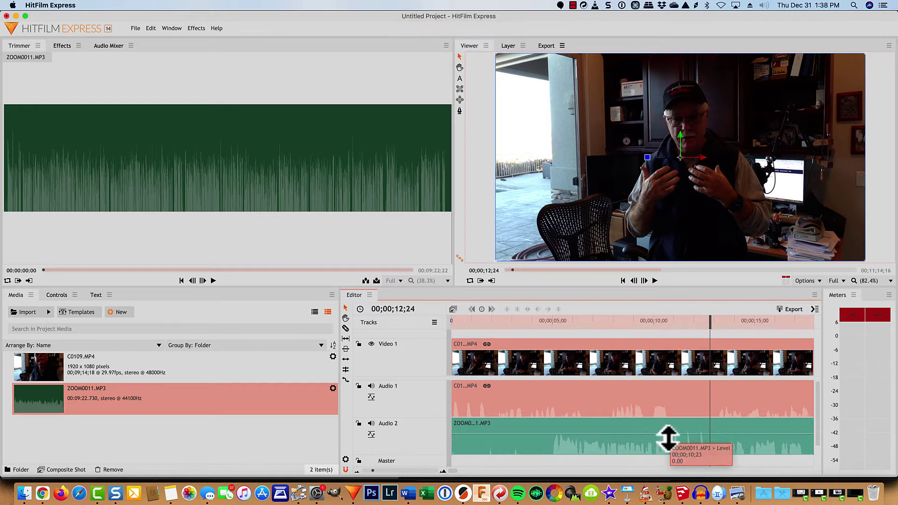
click(346, 329)
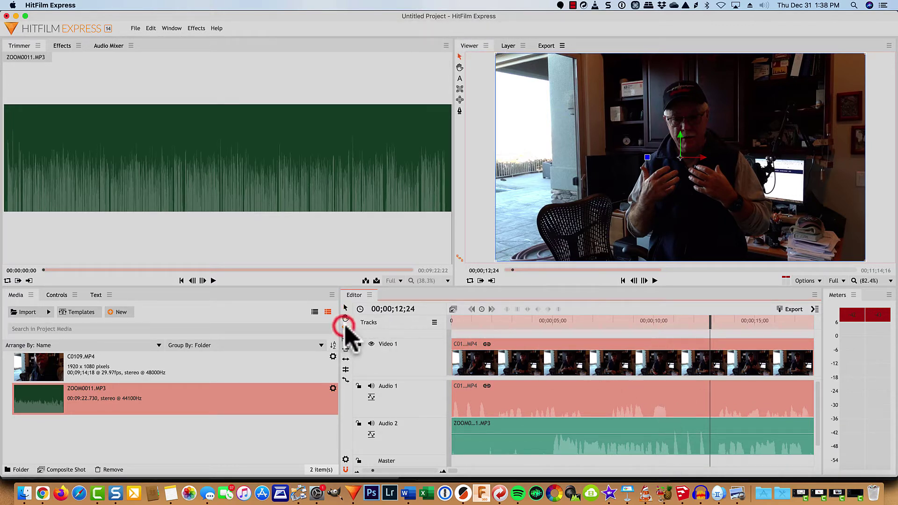
click(674, 445)
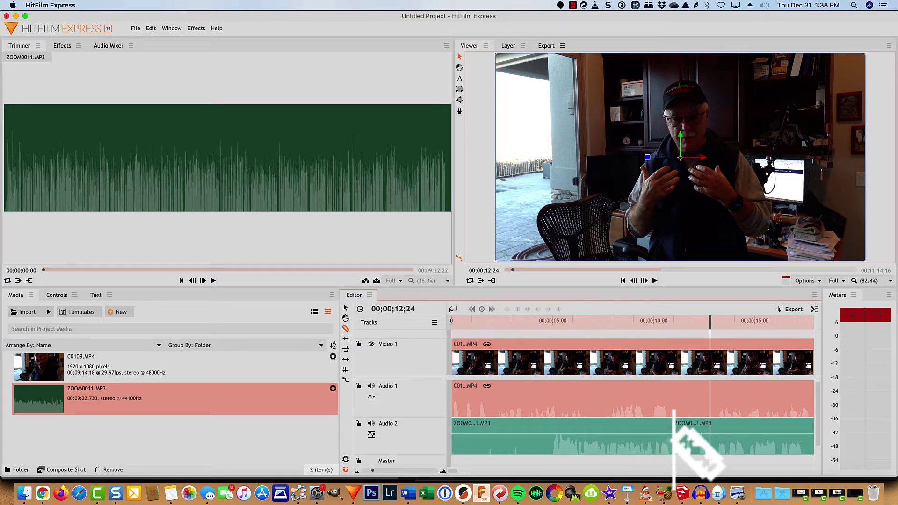
click(672, 447)
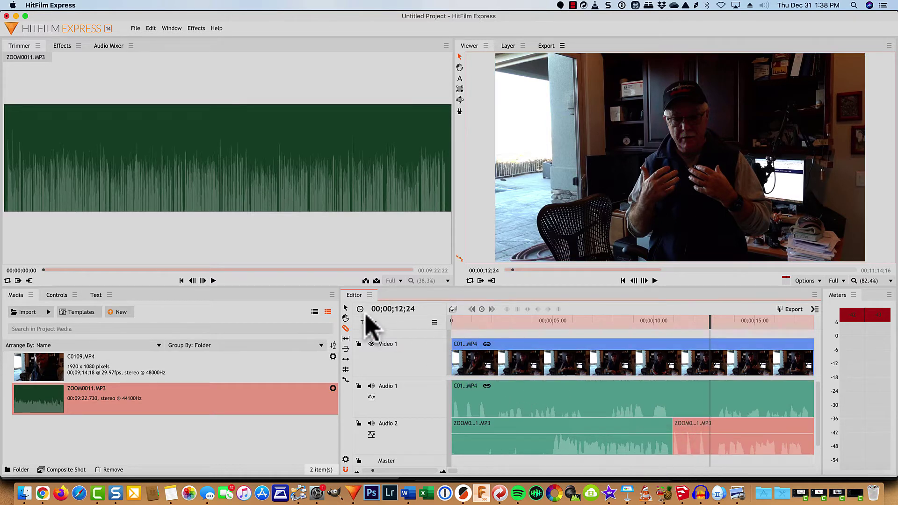
Delete the ZOOM0011 segment before the cut and move the remaining audio to the start of the timeline
click(345, 307)
click(527, 438)
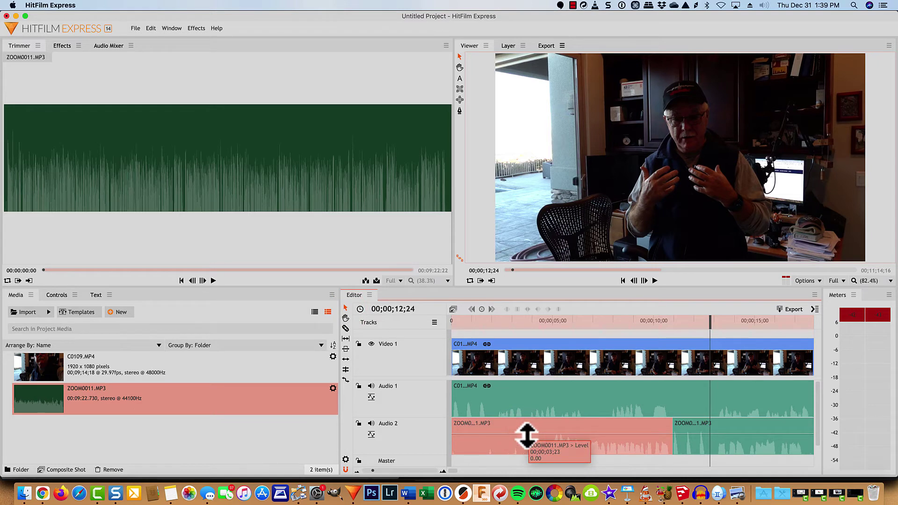
key(Delete)
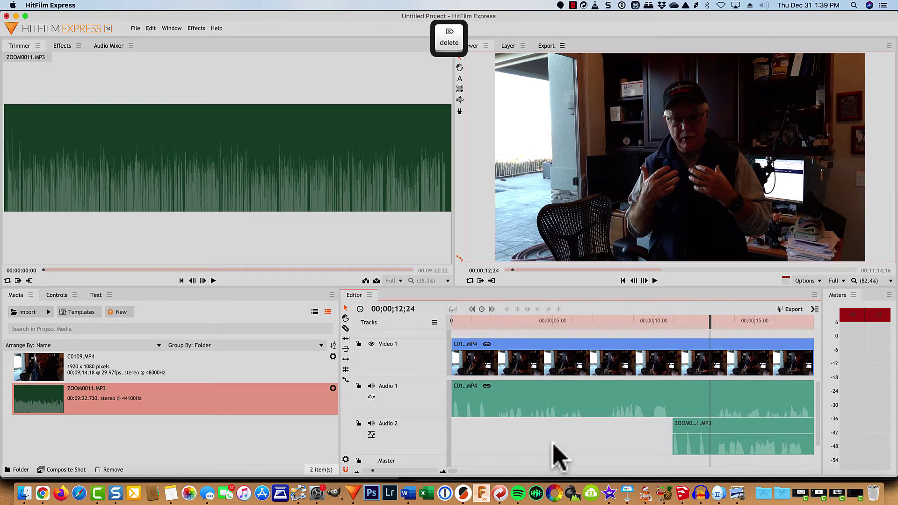
drag(744, 444, 525, 439)
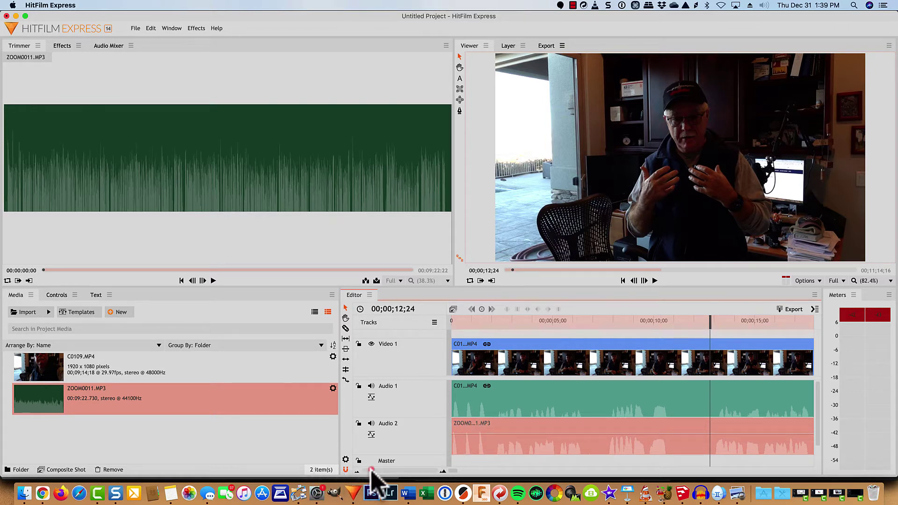
Compare the clap peaks on both audio tracks up close and slice a thin sliver off the beginning of the C0109 clip
drag(372, 470, 380, 471)
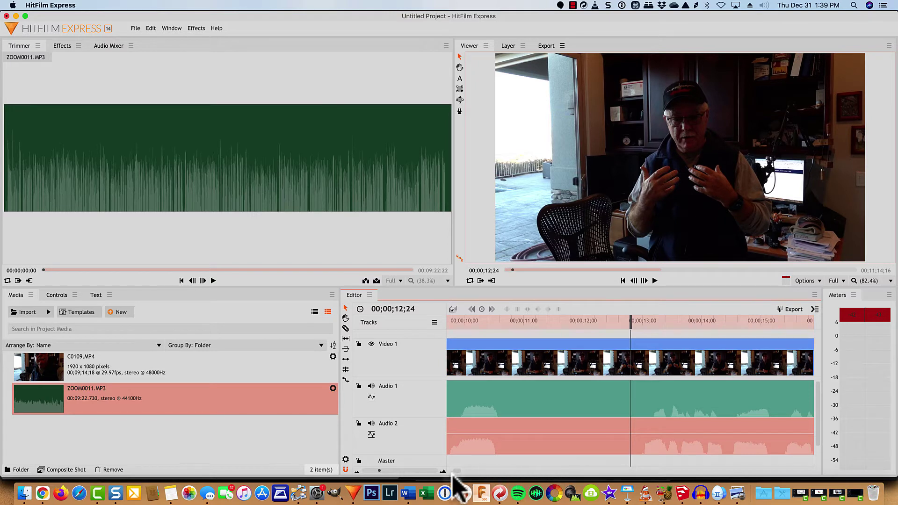
drag(456, 471, 452, 472)
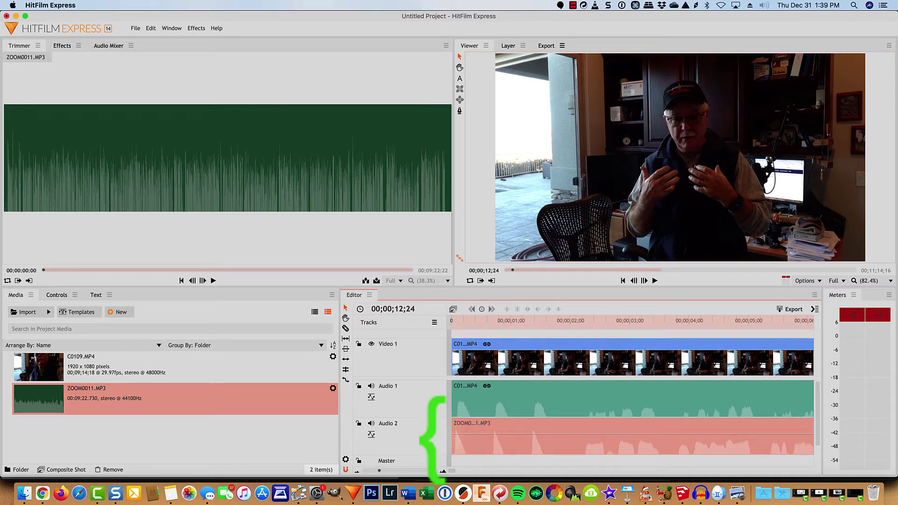
click(457, 408)
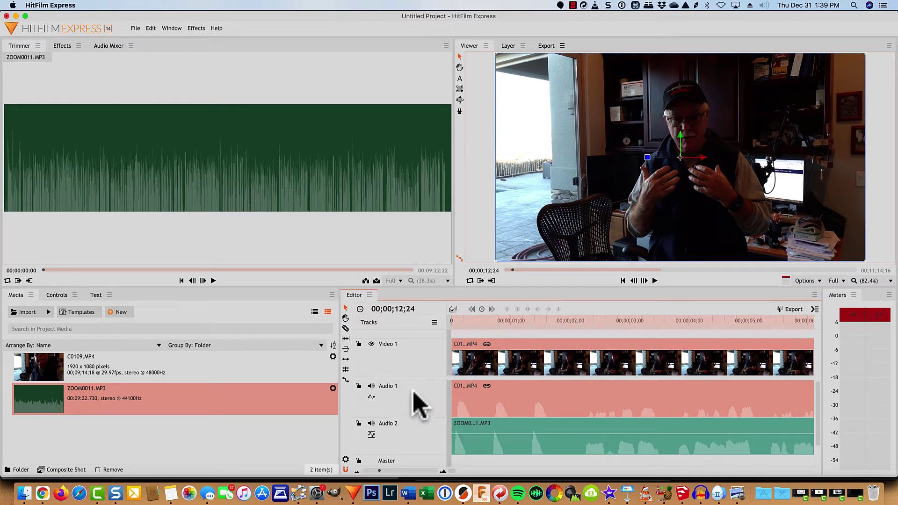
click(345, 327)
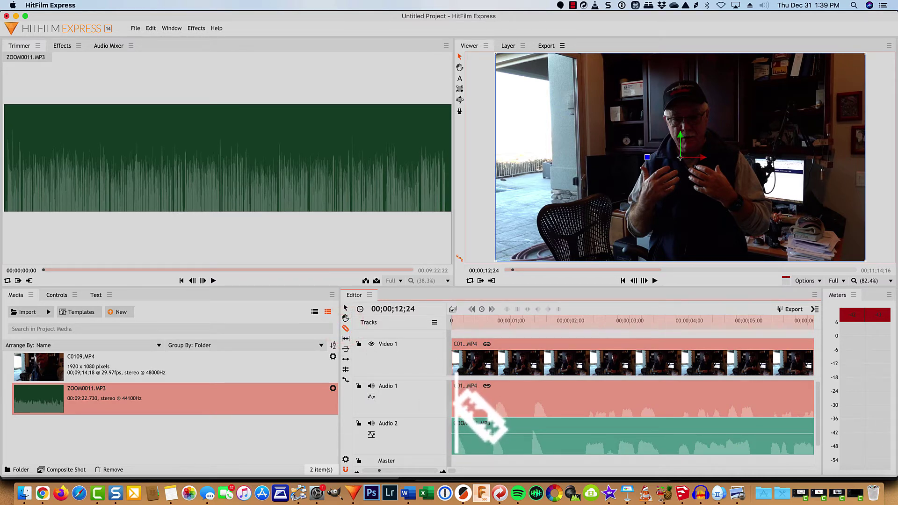
click(454, 412)
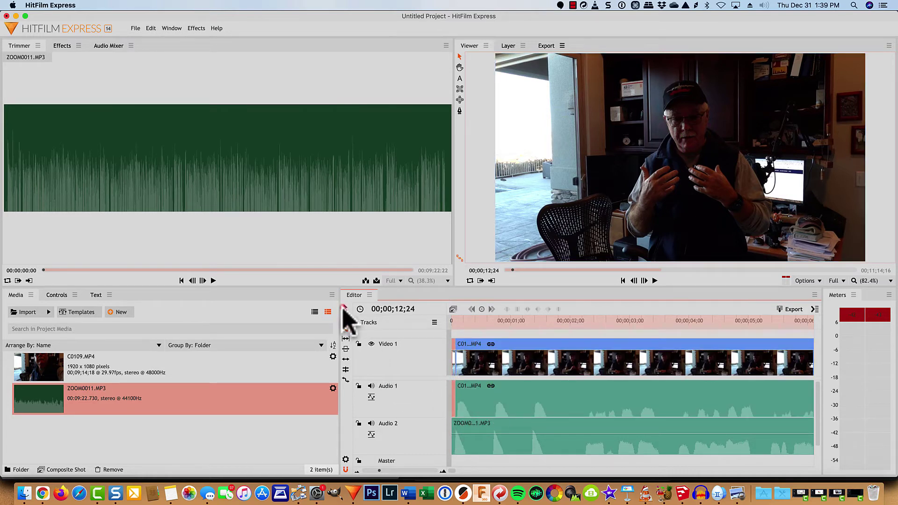
Delete the sliver at the beginning of C0109 and move the rest of the clip back to the timeline start
click(346, 308)
click(455, 398)
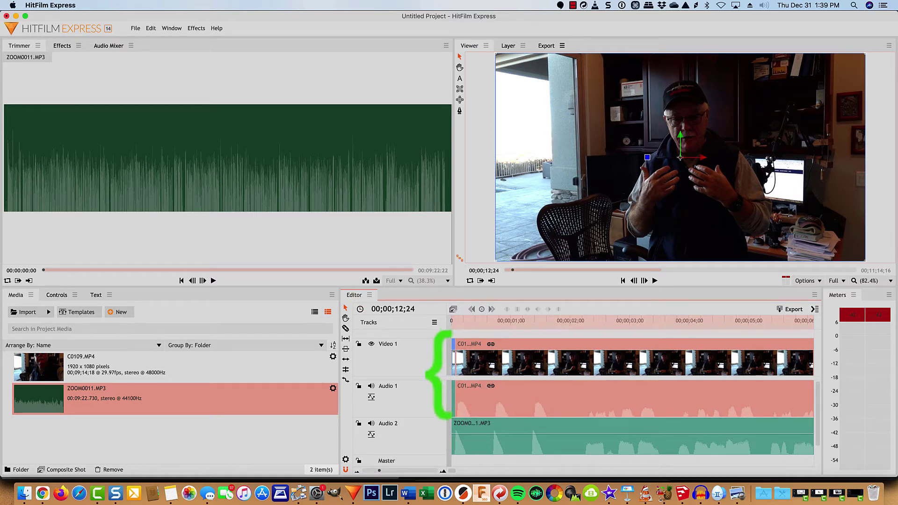
shift+click(454, 364)
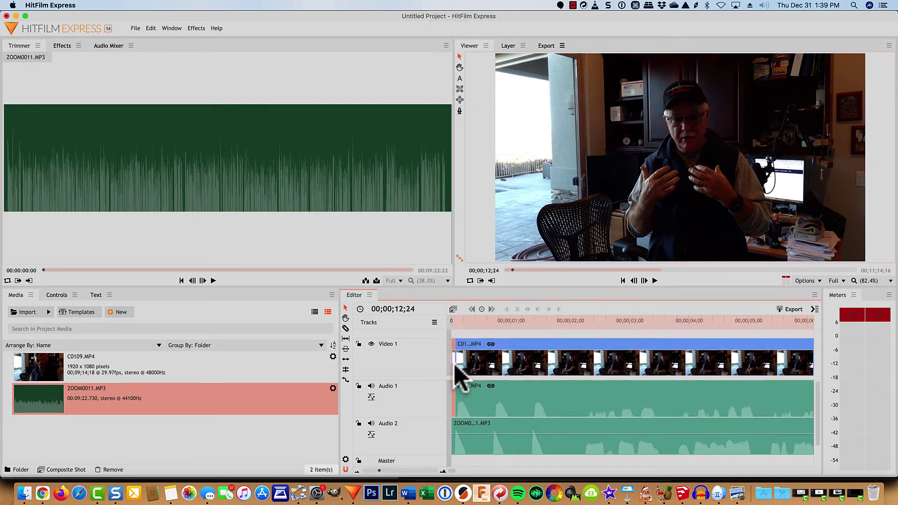
key(BackSpace)
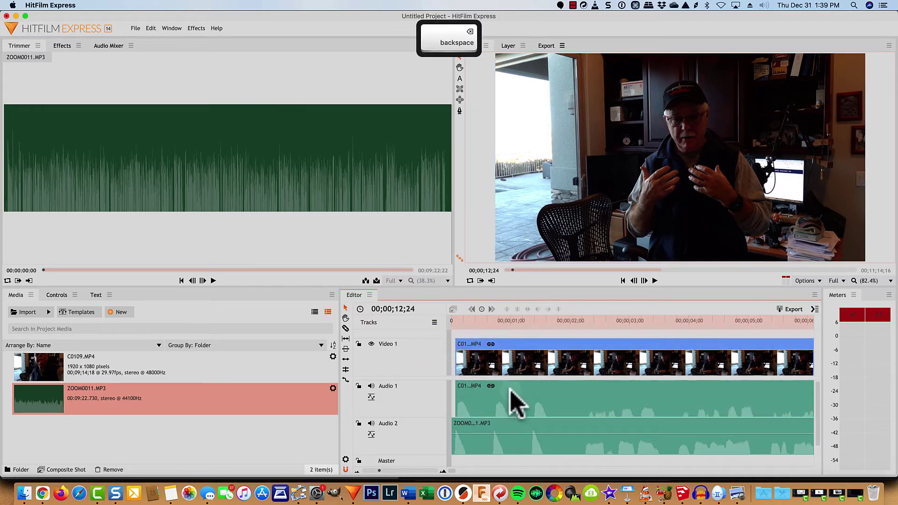
click(527, 401)
drag(528, 401, 519, 410)
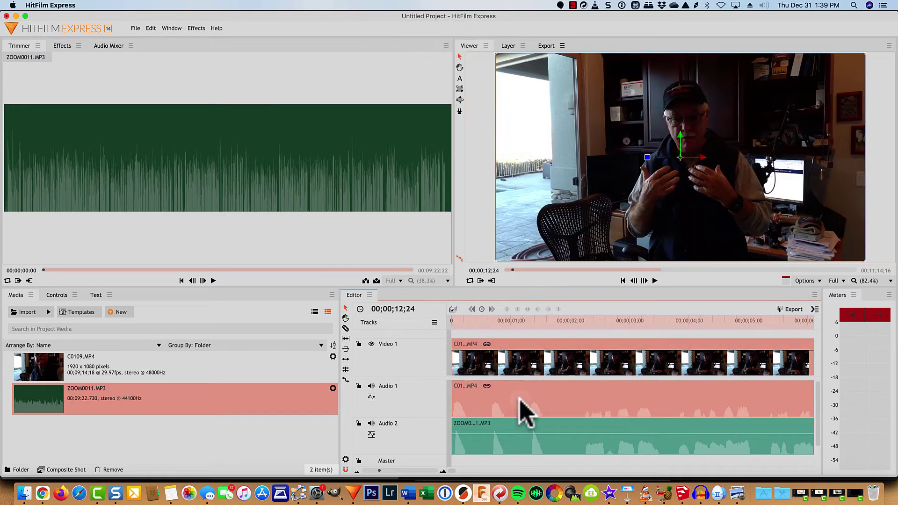
Play the timeline from its start to check that the claps on both audio tracks match the video
drag(515, 365, 512, 363)
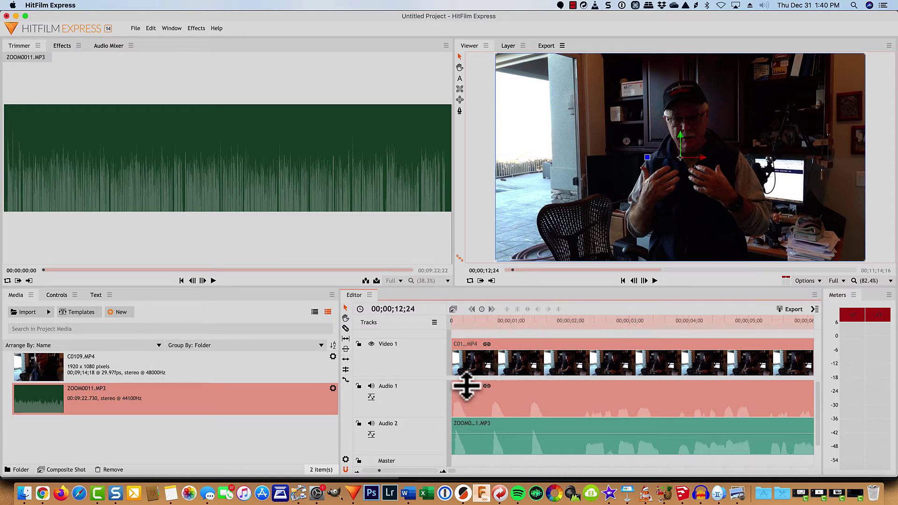
click(453, 321)
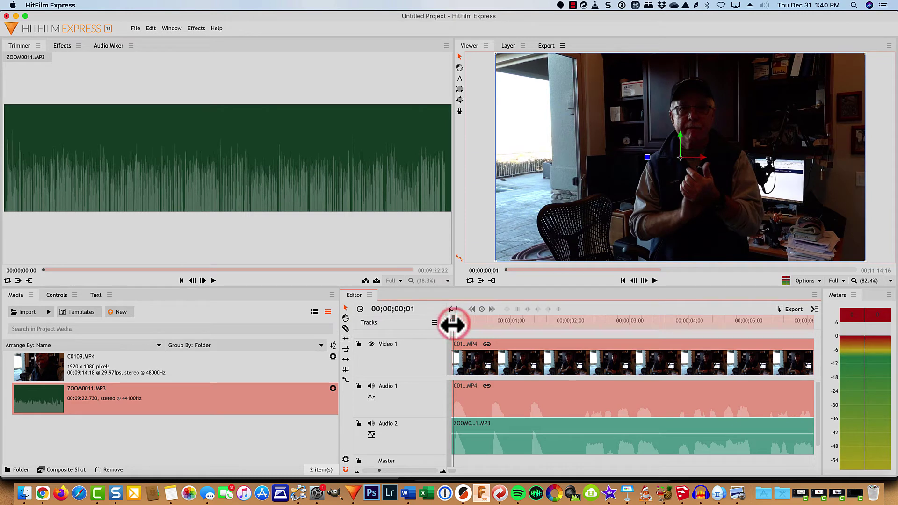
click(655, 281)
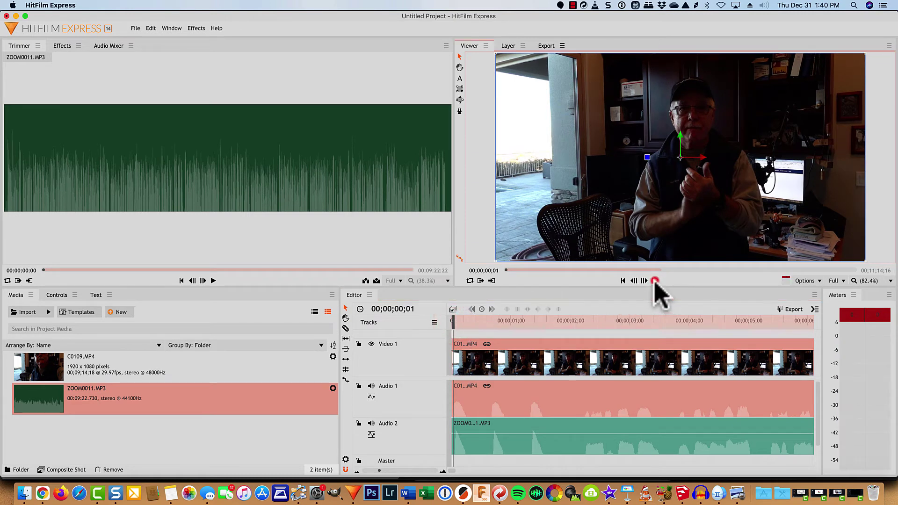
key(space)
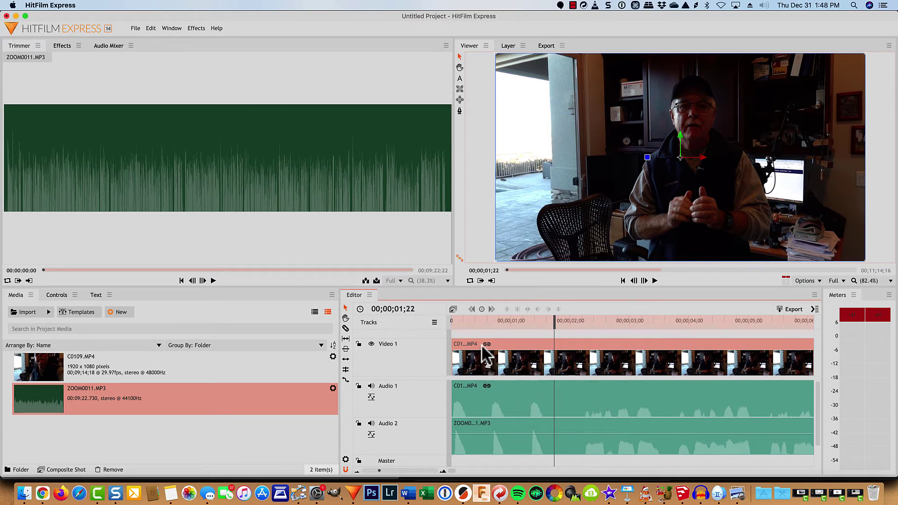
Unlink the C0109.MP4 video clip on Video 1 from its camera audio on Audio 1
right_click(493, 368)
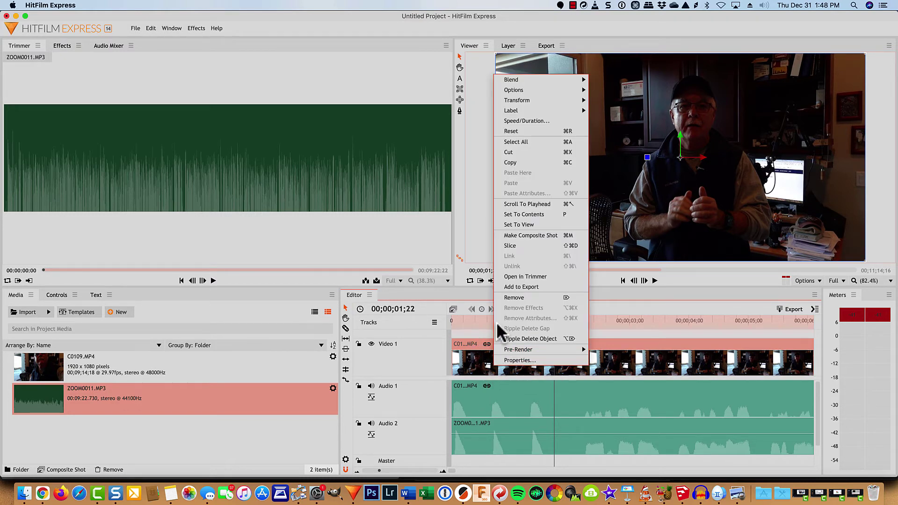
right_click(499, 346)
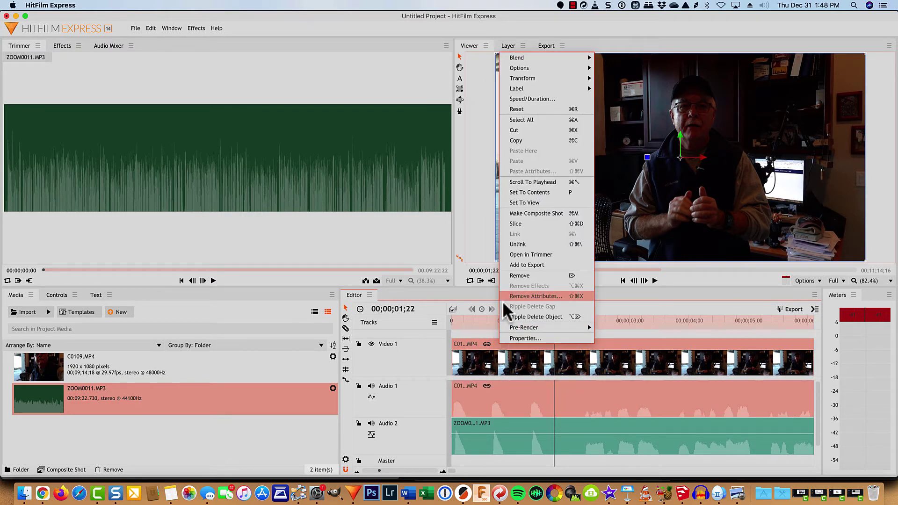
click(508, 243)
Delete the C0109.MP4 camera audio from Audio 1, keeping the ZOOM0011.MP3 recording on Audio 2
click(500, 406)
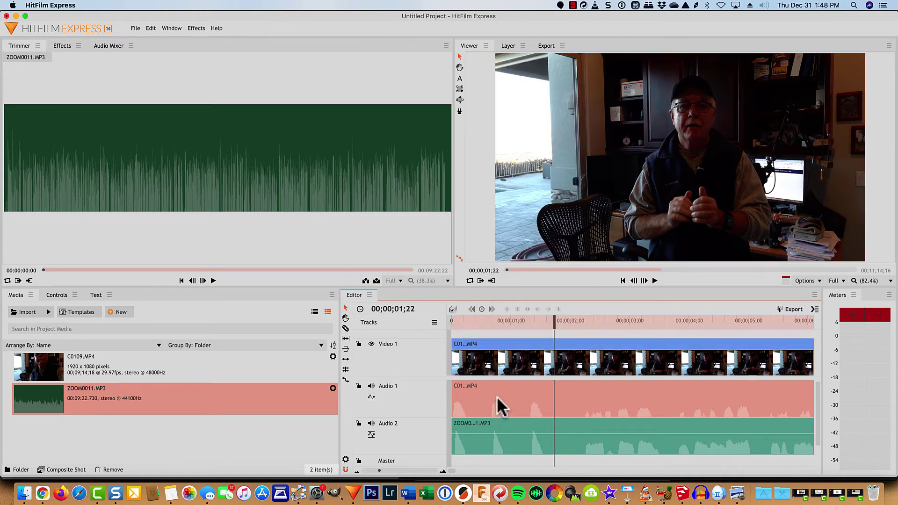
click(560, 440)
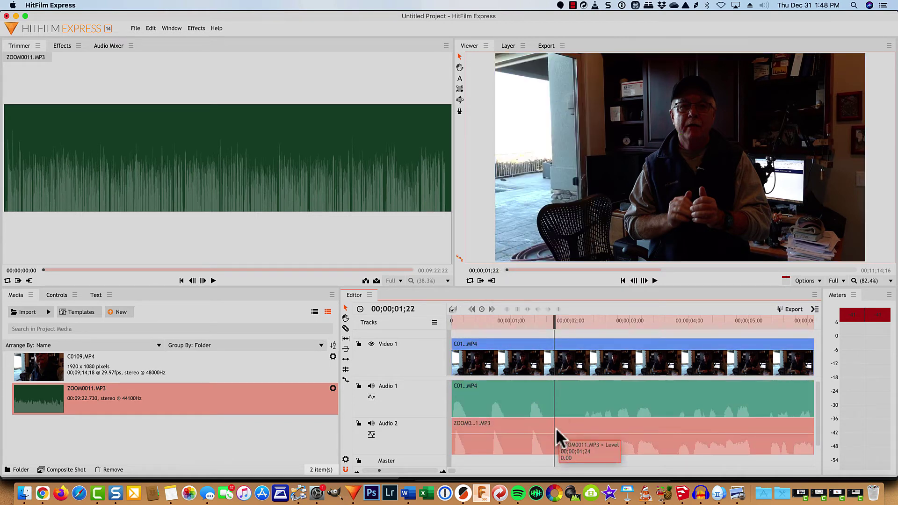
click(558, 401)
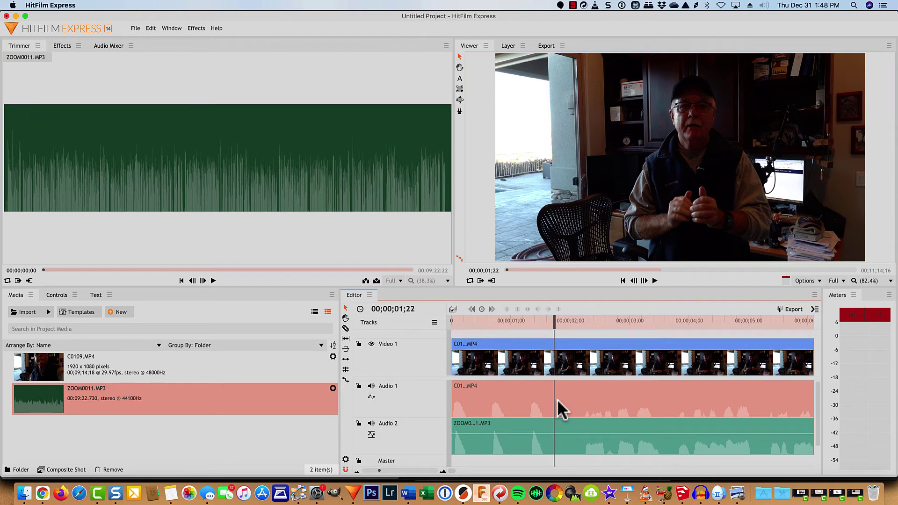
key(BackSpace)
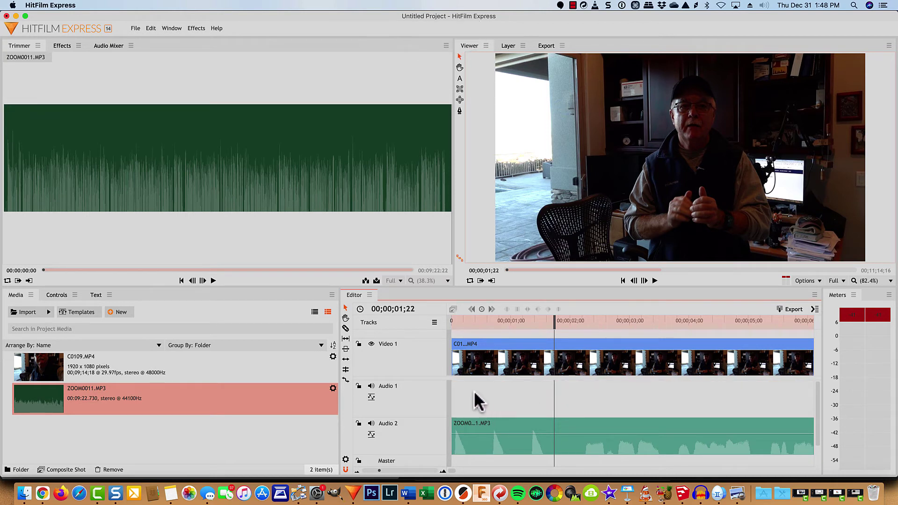
Play the first seconds of the timeline to check the video against the ZOOM0011.MP3 audio alone
click(454, 320)
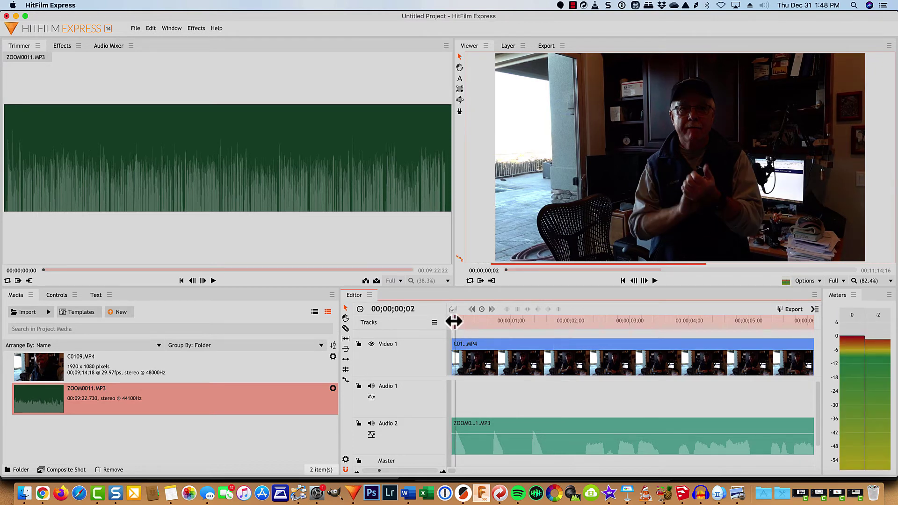
key(space)
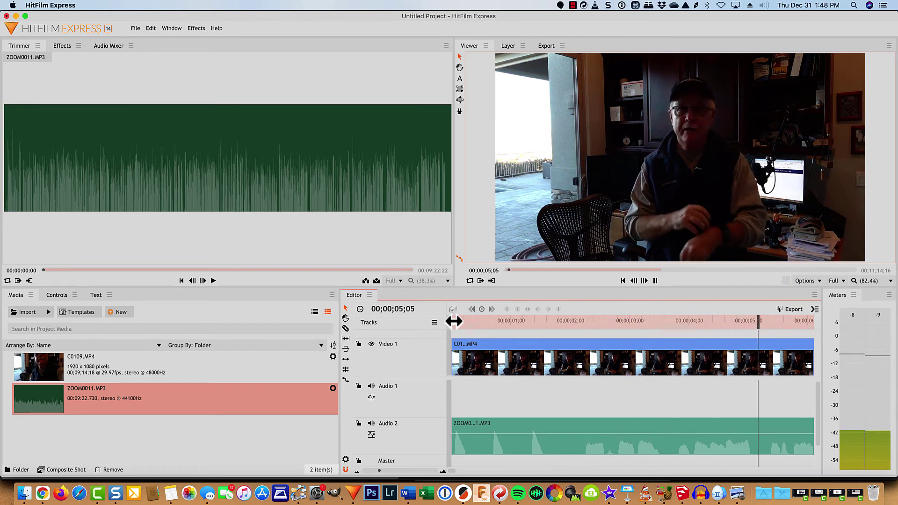
key(space)
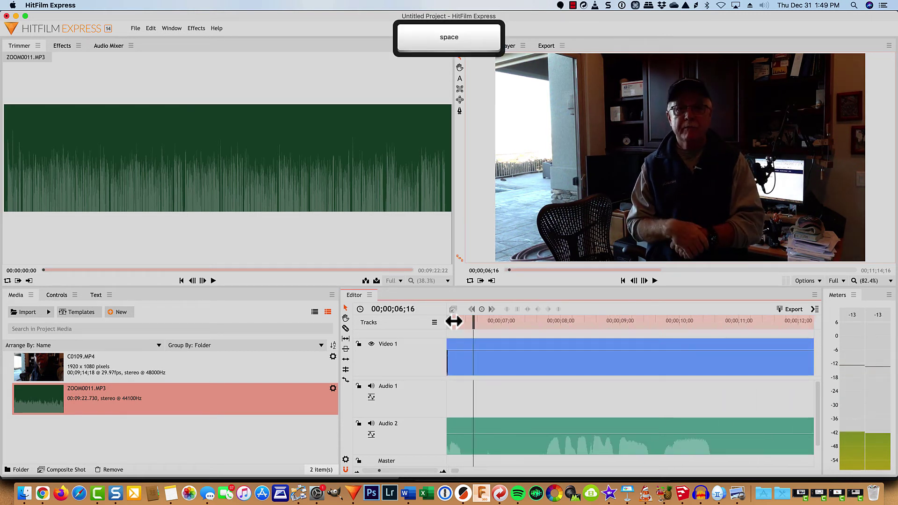